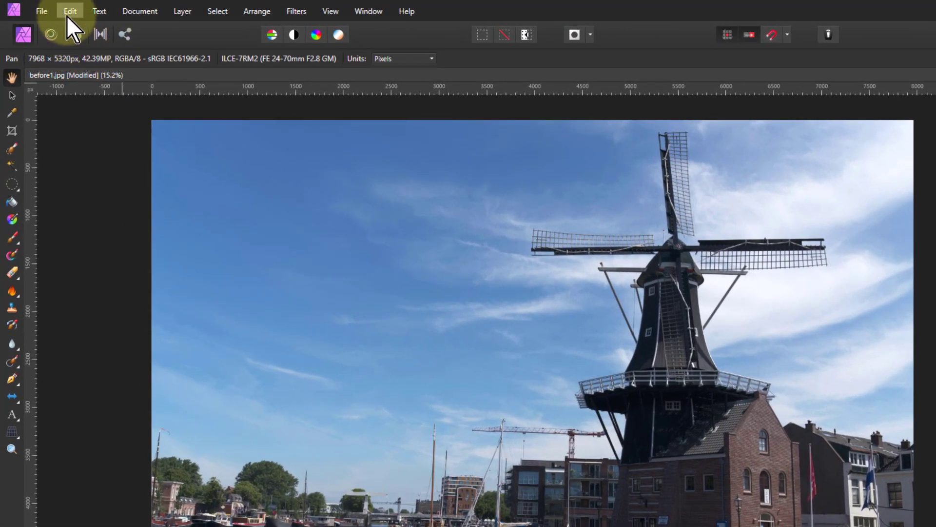
Open Preferences at the Keyboard Shortcuts page and list Miscellaneous commands down to Toggle Library Panel
click(67, 12)
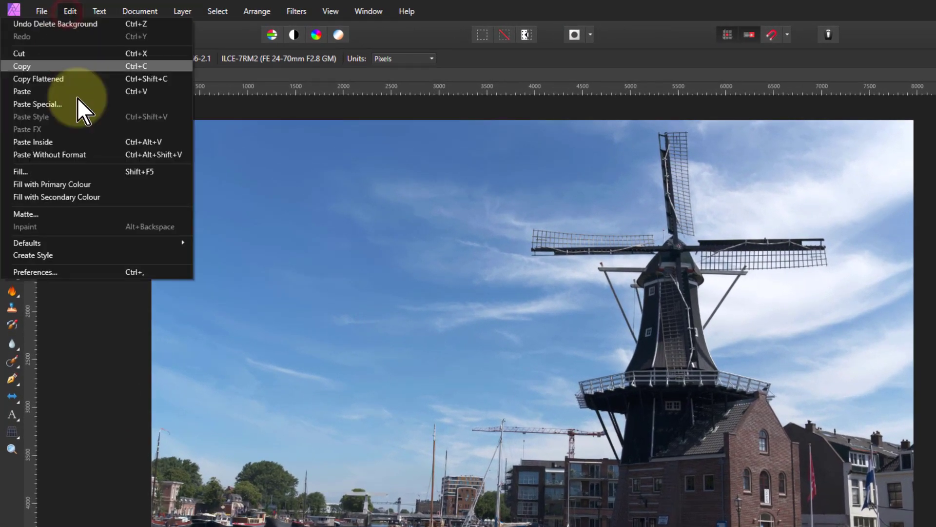
click(94, 273)
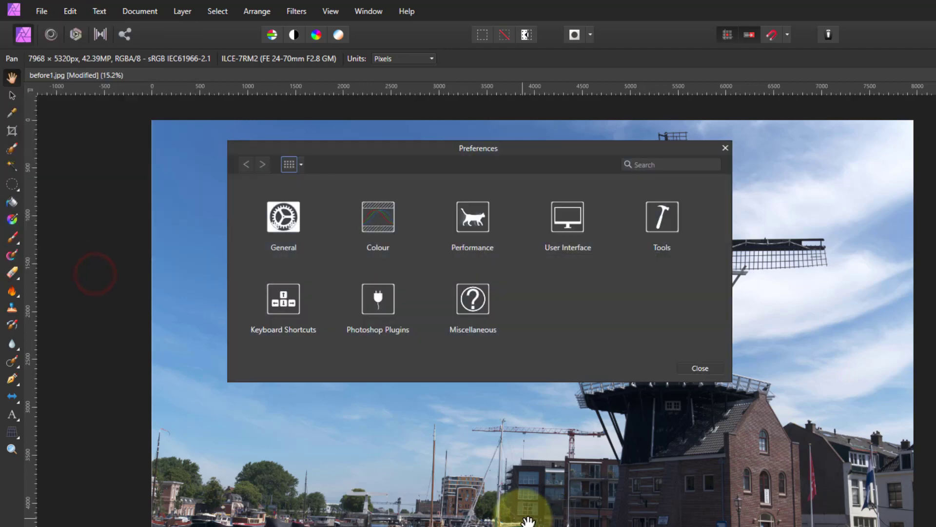
click(277, 300)
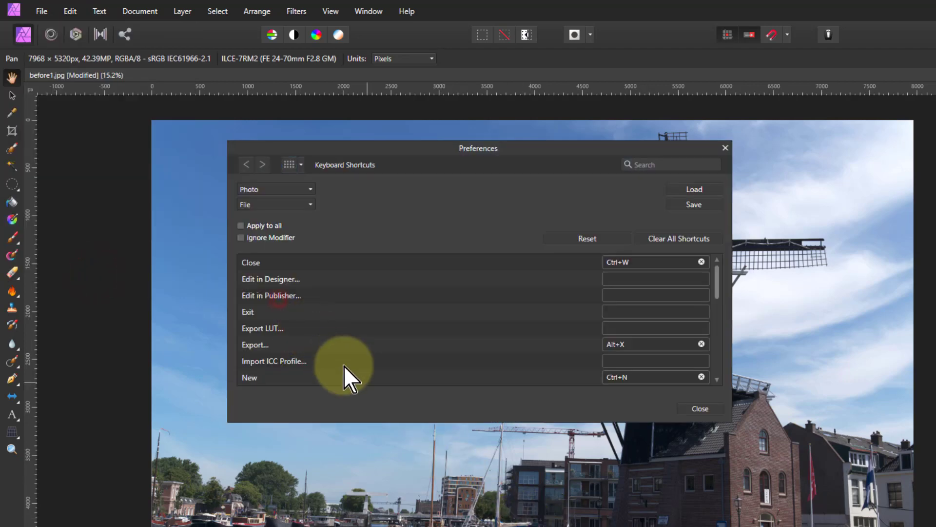
click(261, 206)
scroll(262, 339, down, 7)
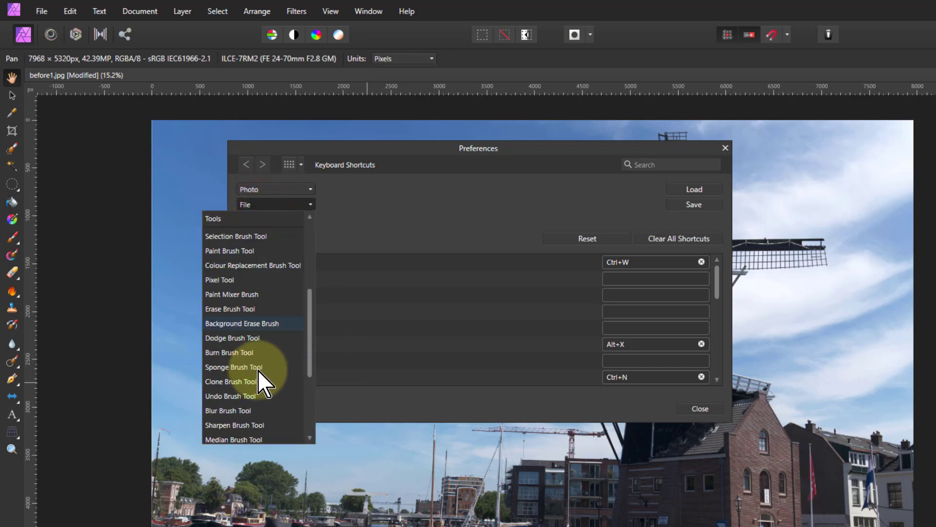
click(226, 425)
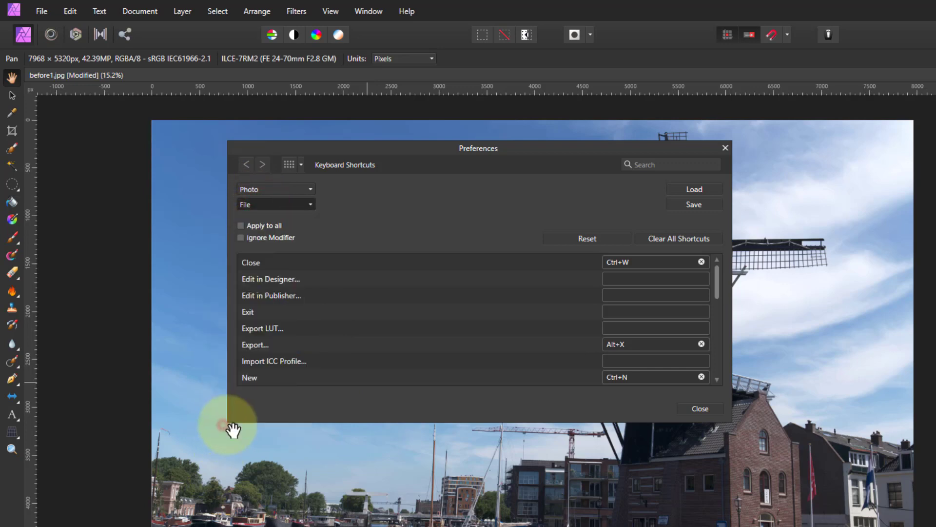
scroll(335, 322, down, 3)
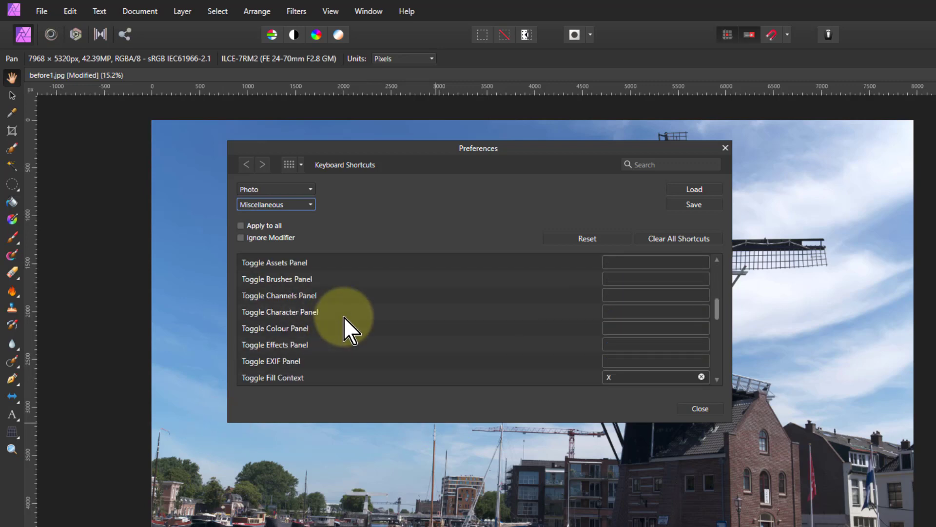
scroll(344, 317, down, 2)
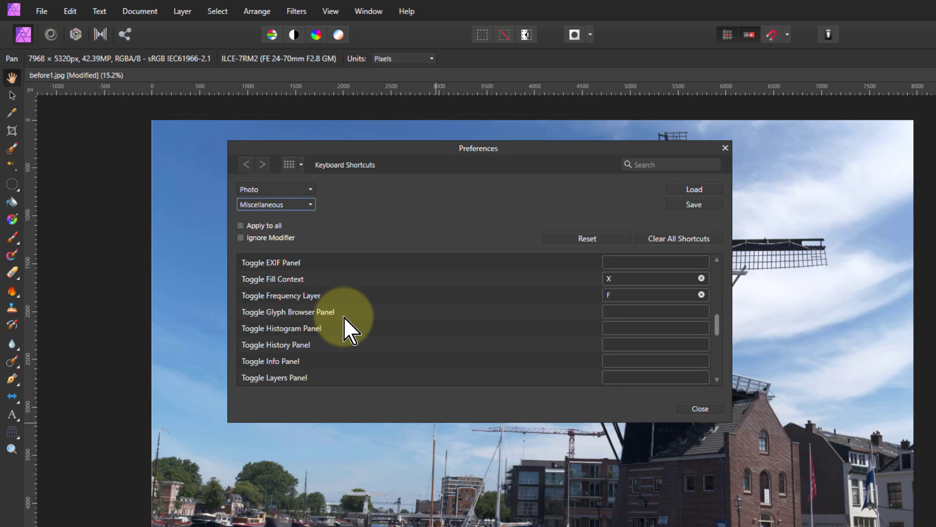
scroll(343, 317, down, 2)
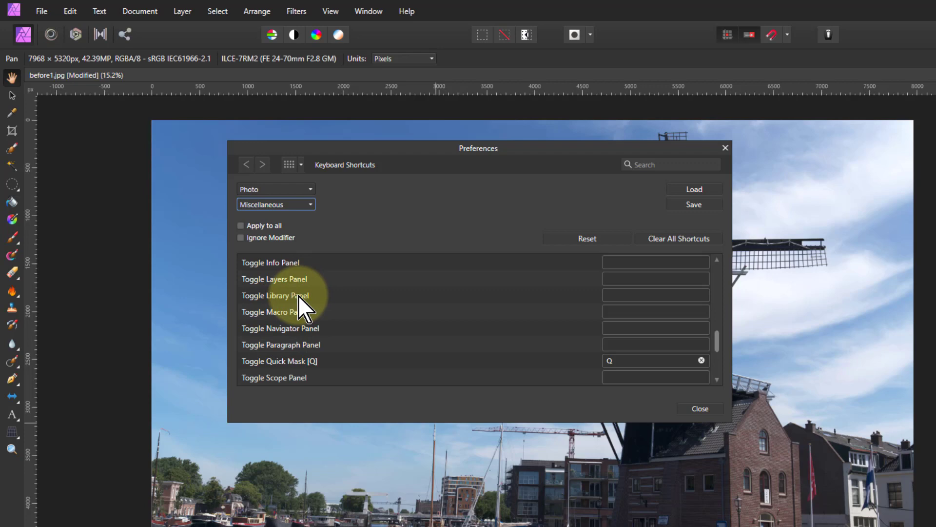
Assign Shift+L to Toggle Library Panel and Shift+M to Toggle Macro Panel, then close Preferences
click(613, 296)
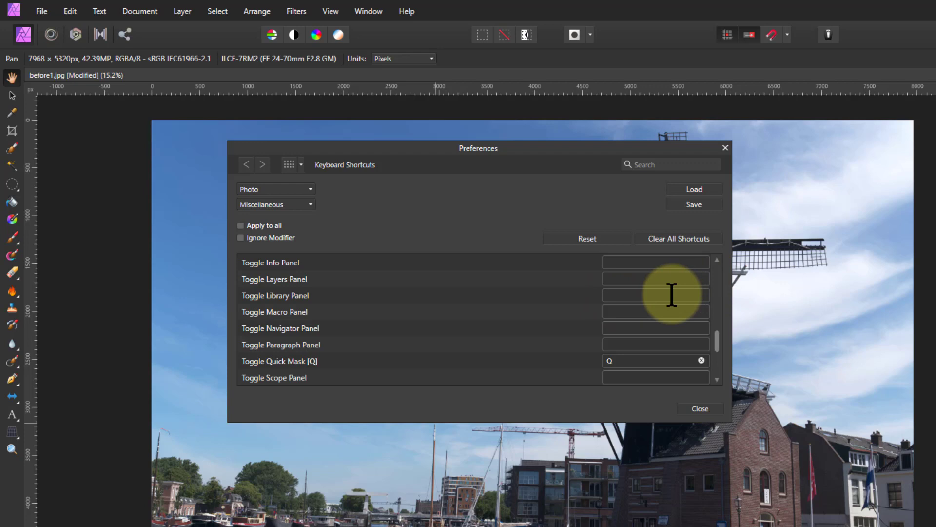
key(shift)
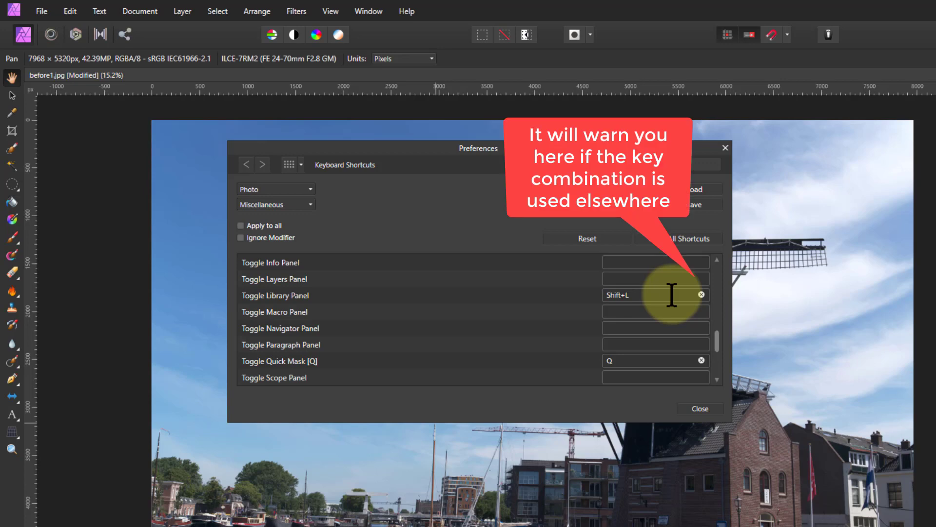
click(642, 312)
key(shift+m)
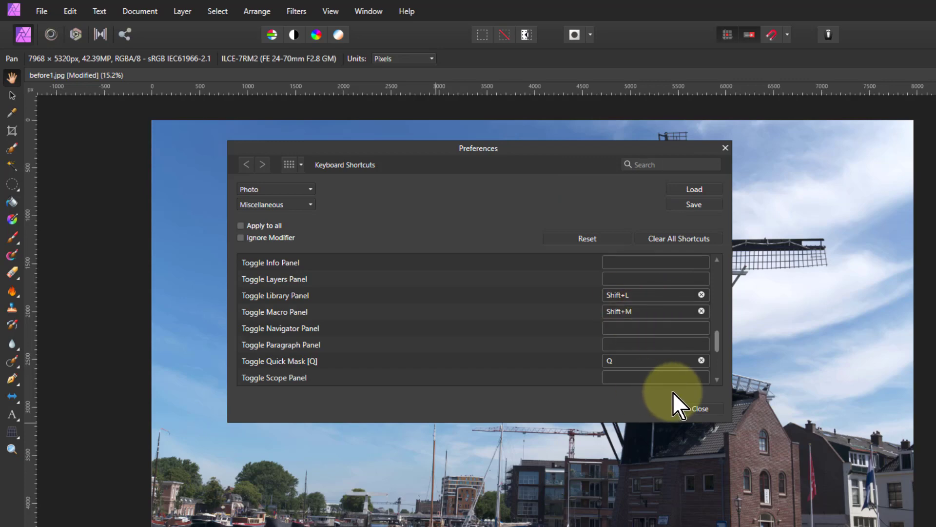
click(697, 408)
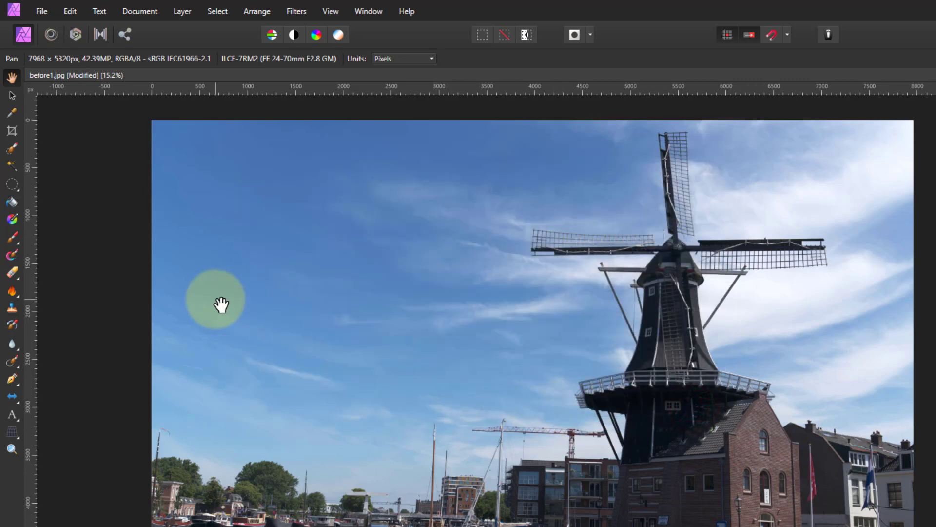
Try the new shortcuts to show and hide the Library and Macro panels, ending with Macro open
key(ctrl+alt+l)
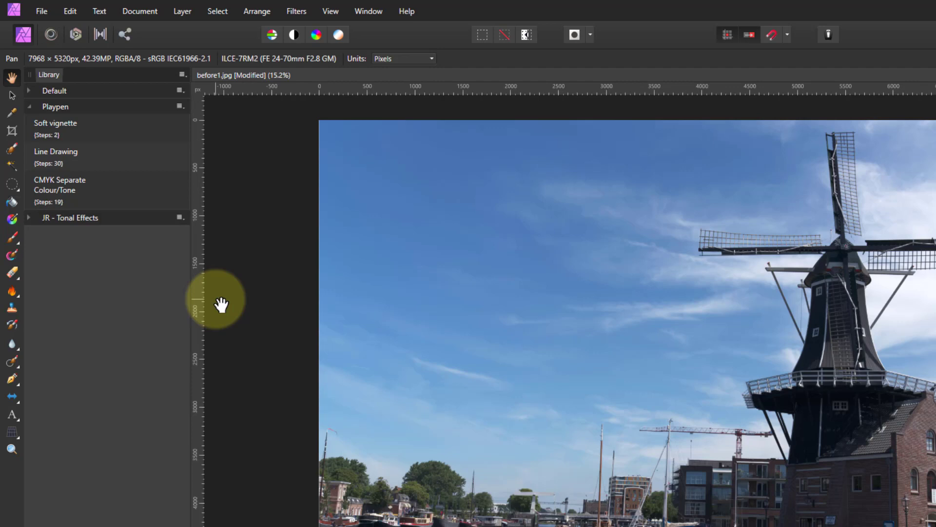
key(ctrl+alt+m)
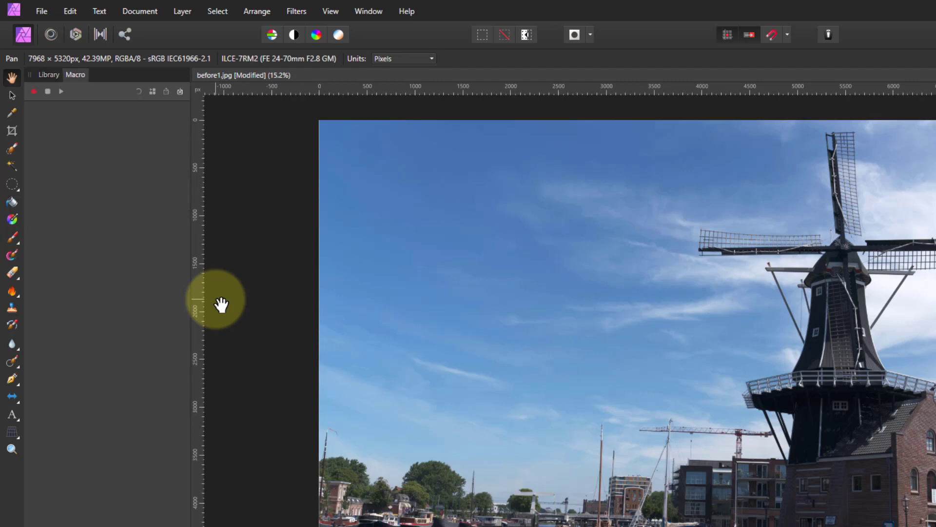
key(ctrl+alt+m)
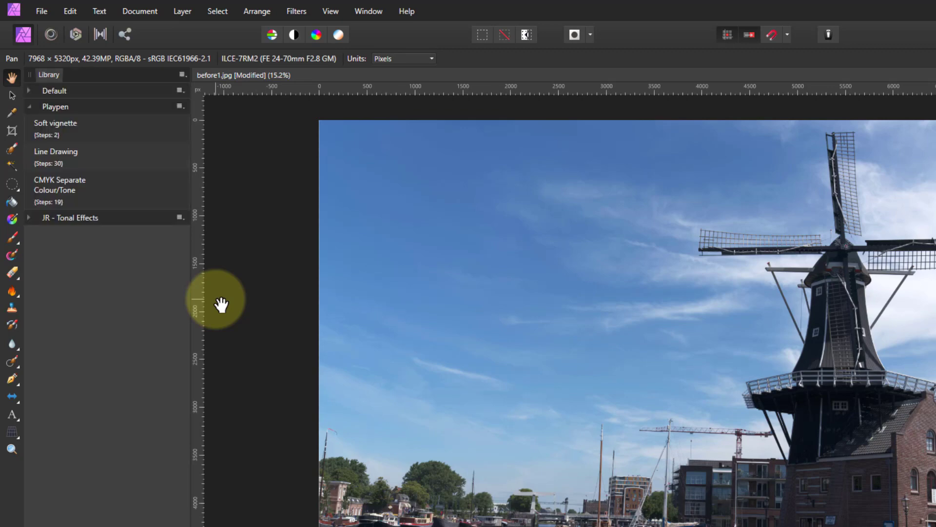
key(ctrl+alt+l)
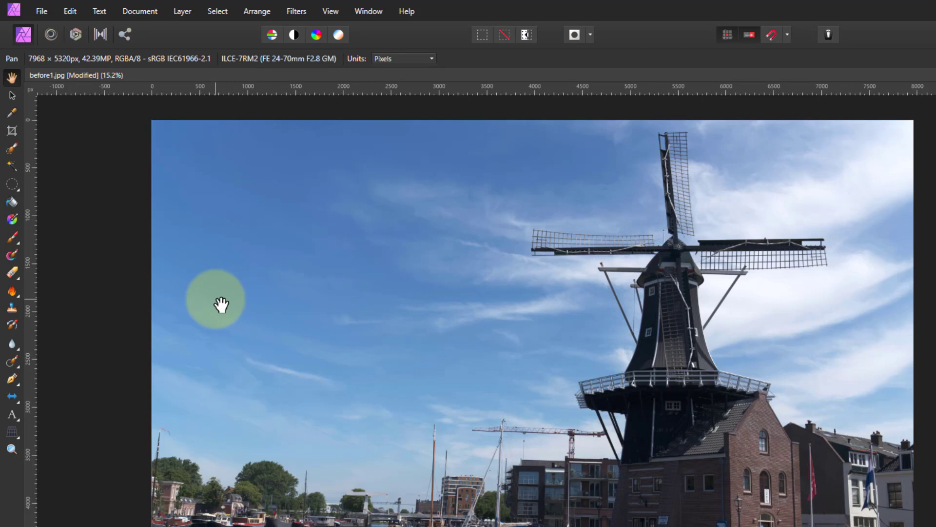
key(ctrl+alt+m)
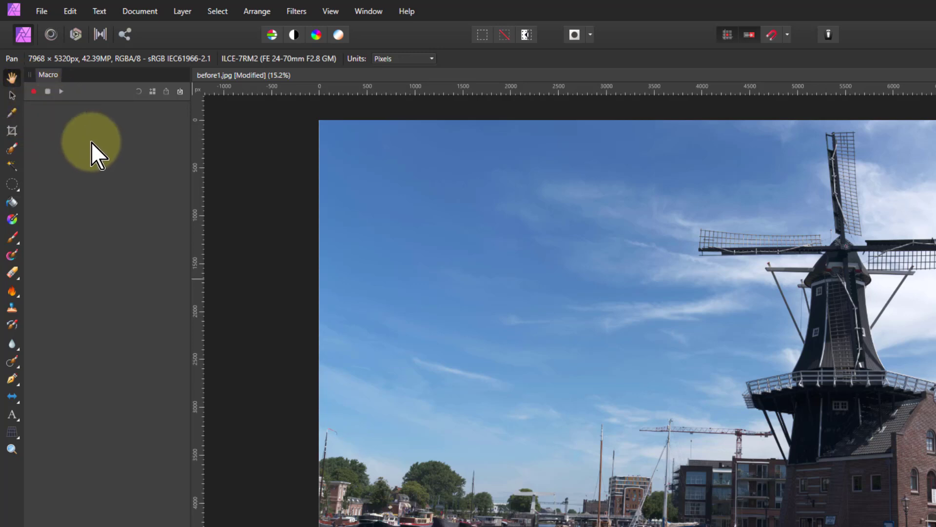
Start recording a new macro with the Macro panel's Record button
click(34, 91)
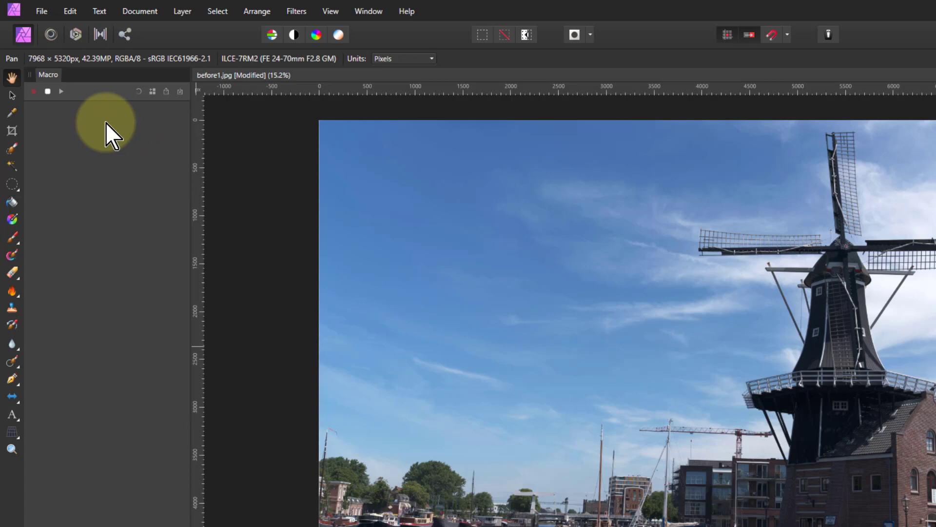
click(31, 93)
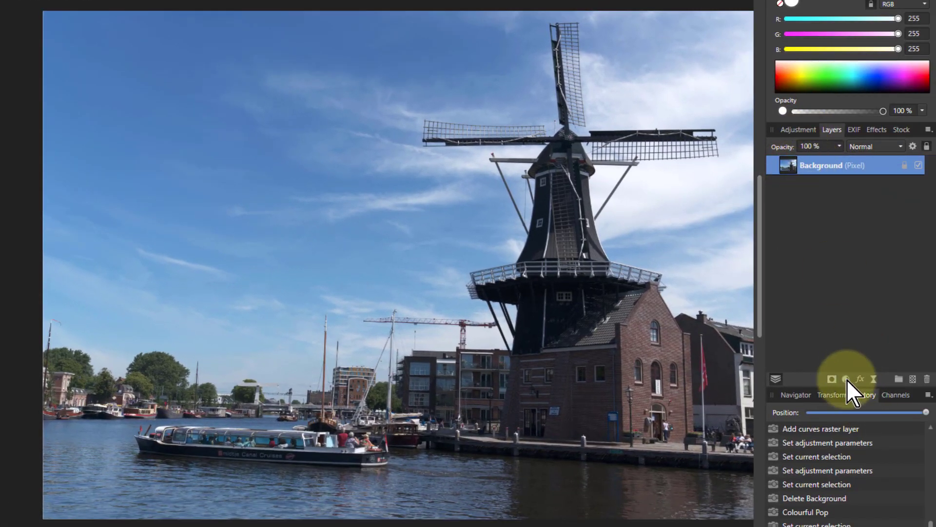
Add a Curves adjustment with its midtones bowed upward, then select the Curves layer
click(845, 379)
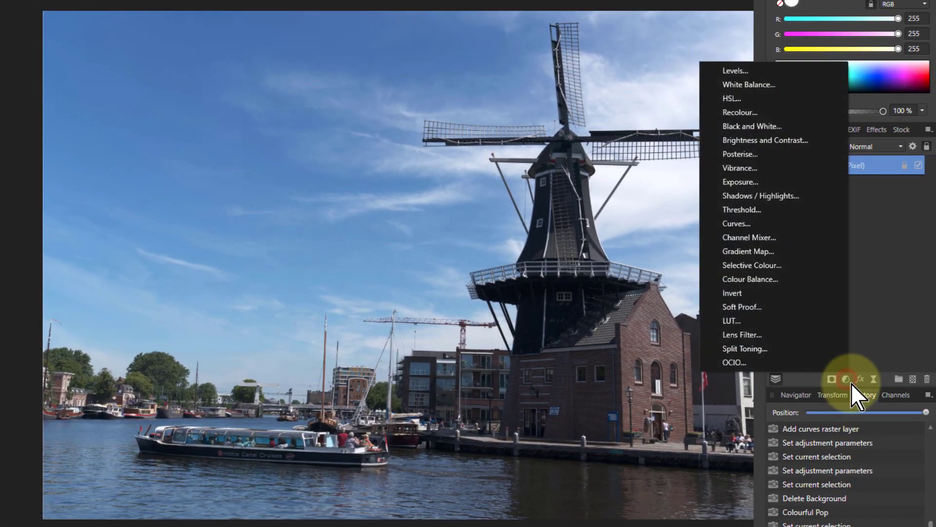
click(736, 221)
click(773, 165)
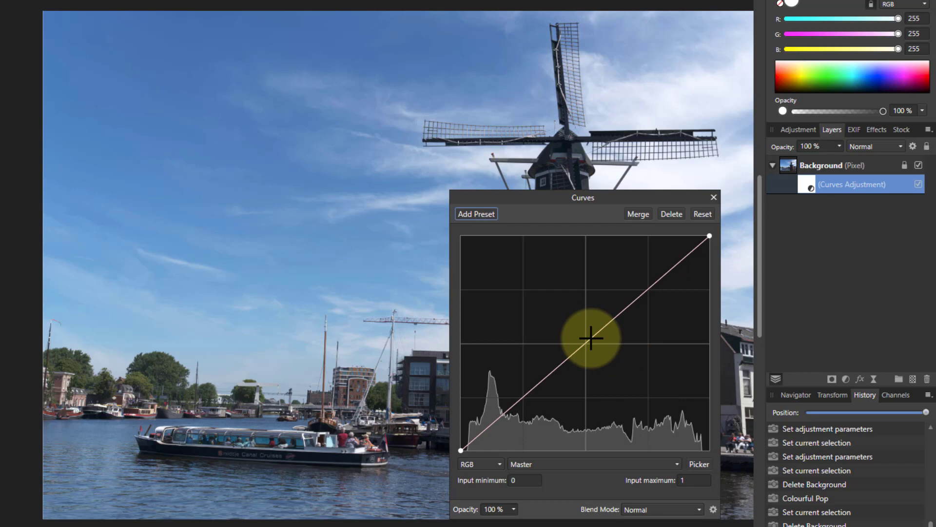
drag(591, 337, 578, 325)
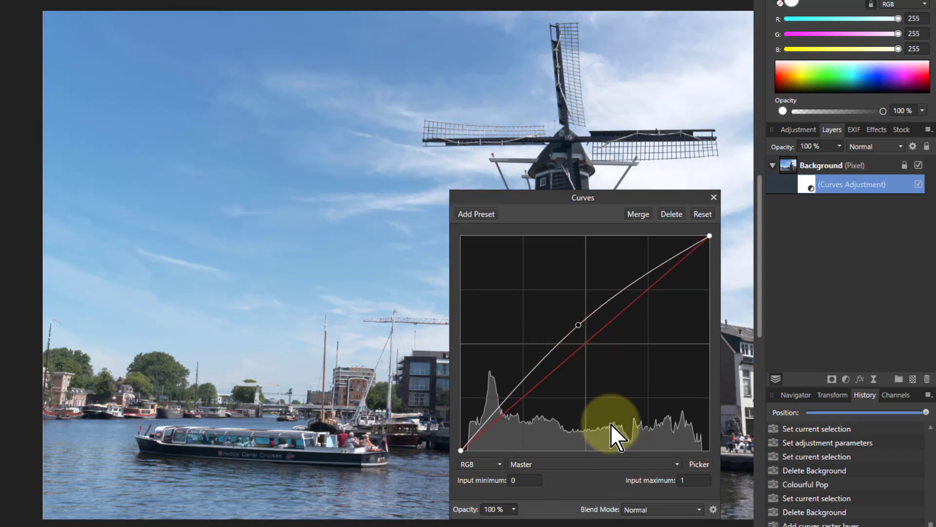
click(714, 197)
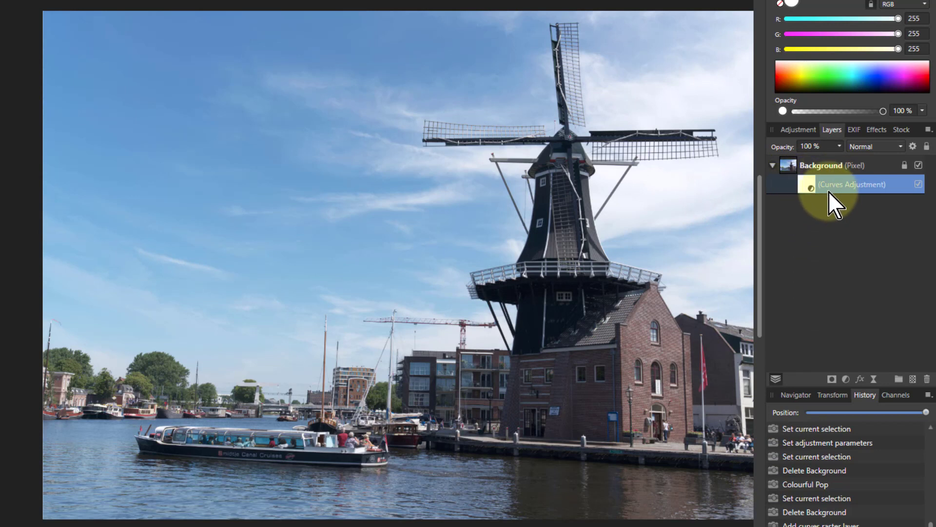
click(809, 182)
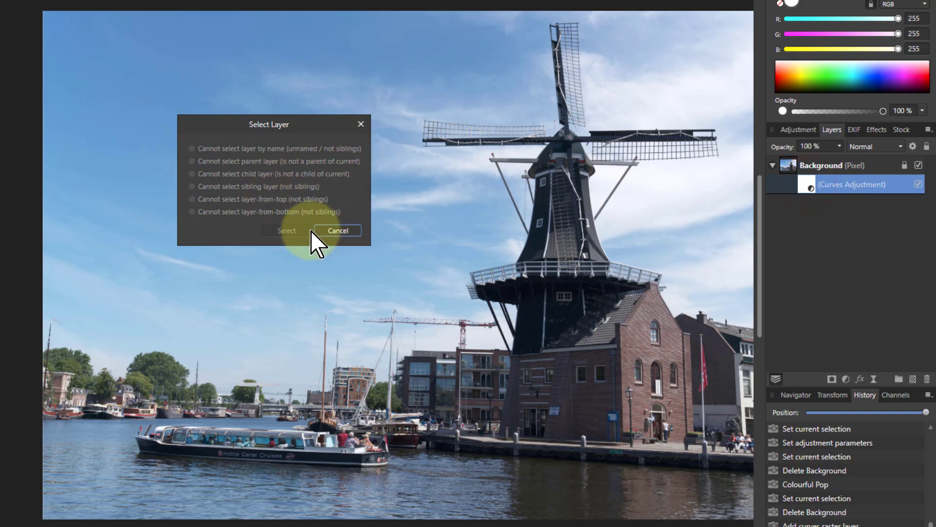
click(331, 230)
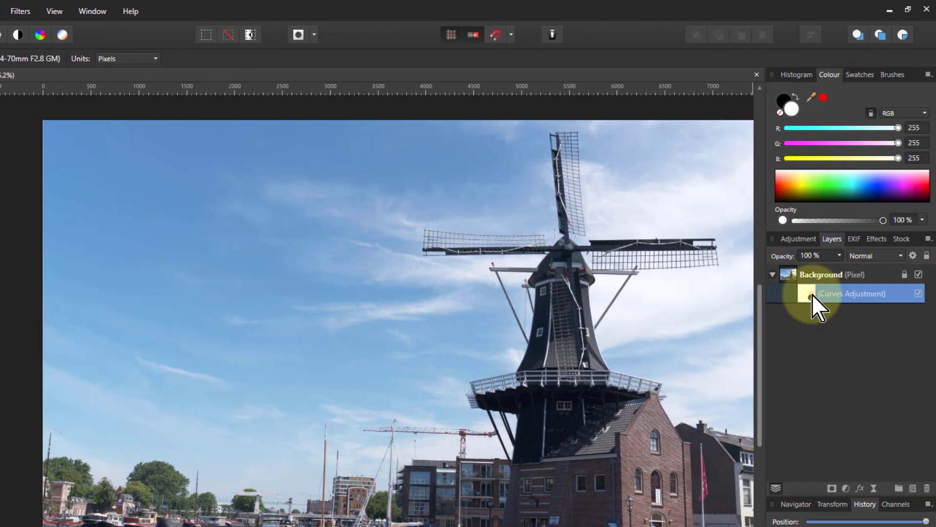
Reshape the Curves adjustment into an S-curve with deeper shadows and brighter highlights
double_click(862, 294)
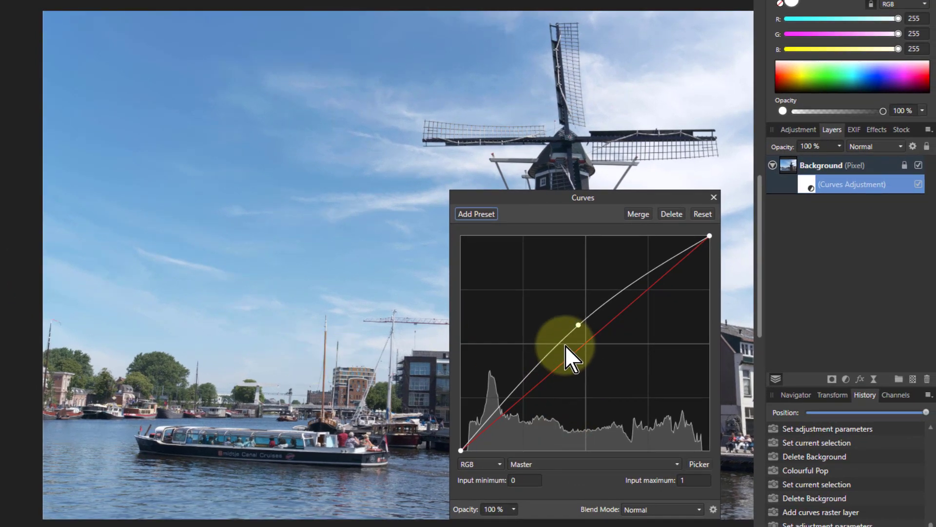
click(511, 406)
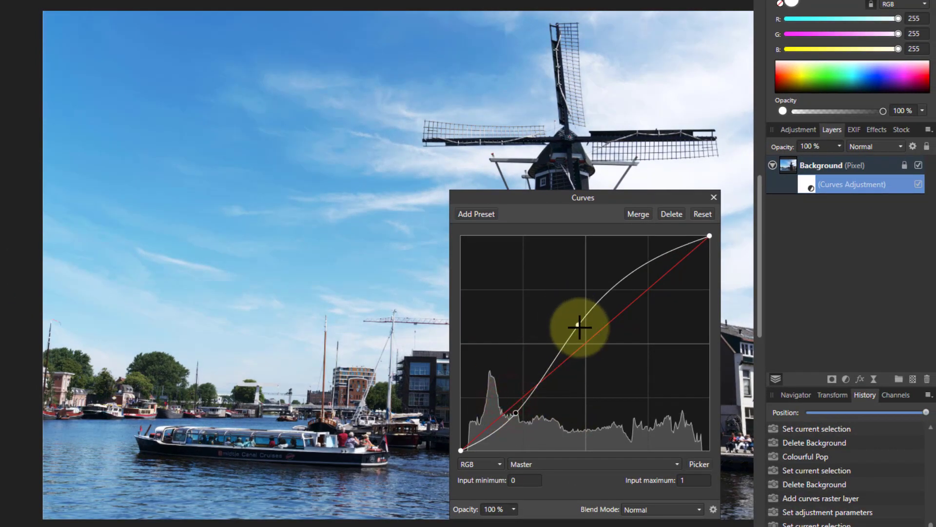
drag(578, 325, 613, 292)
drag(514, 413, 524, 428)
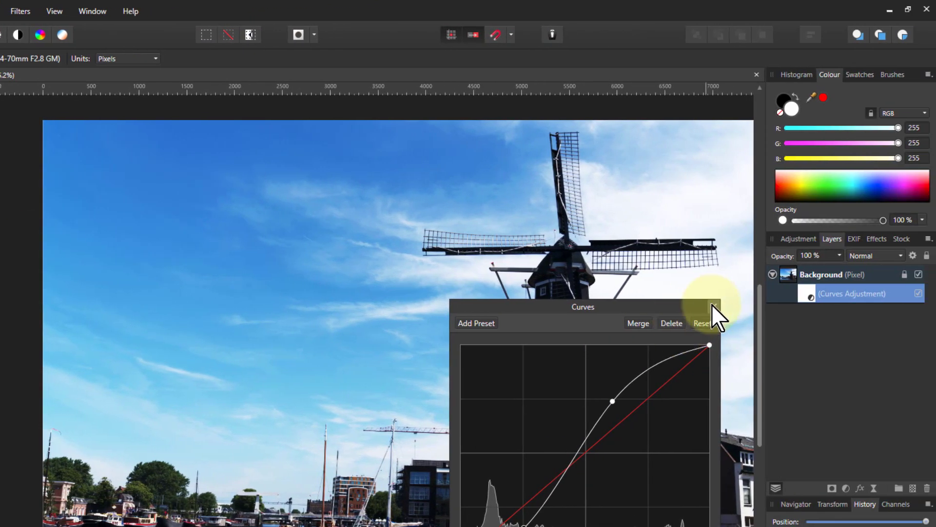
Delete the Curves adjustment layer and play the recorded macro back on the photo
click(666, 324)
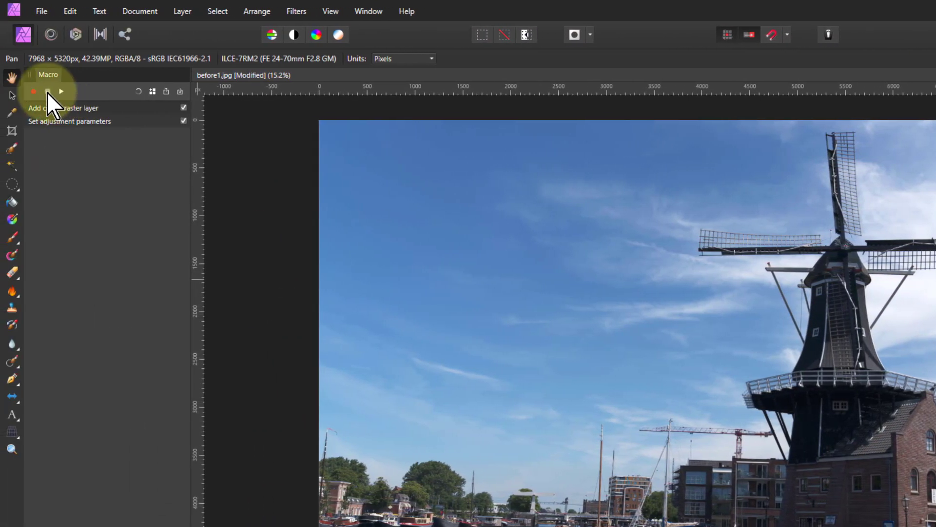
click(61, 91)
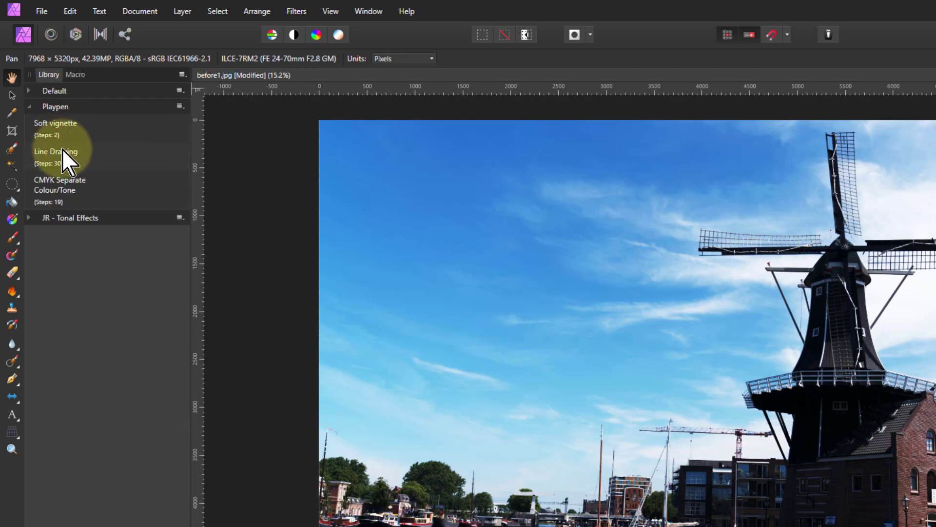
Look at the Library panel's options, then return to the Macro tab with its two recorded steps
click(182, 76)
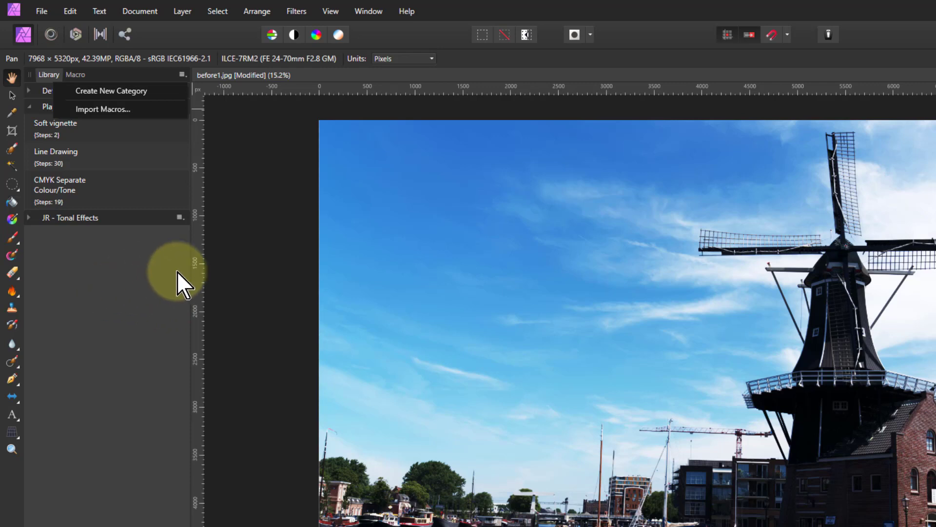
key(Down)
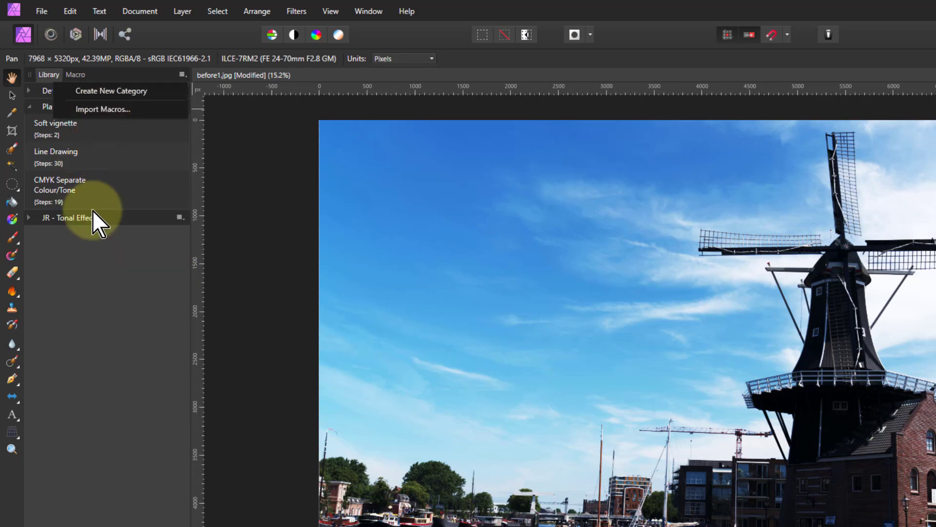
click(75, 75)
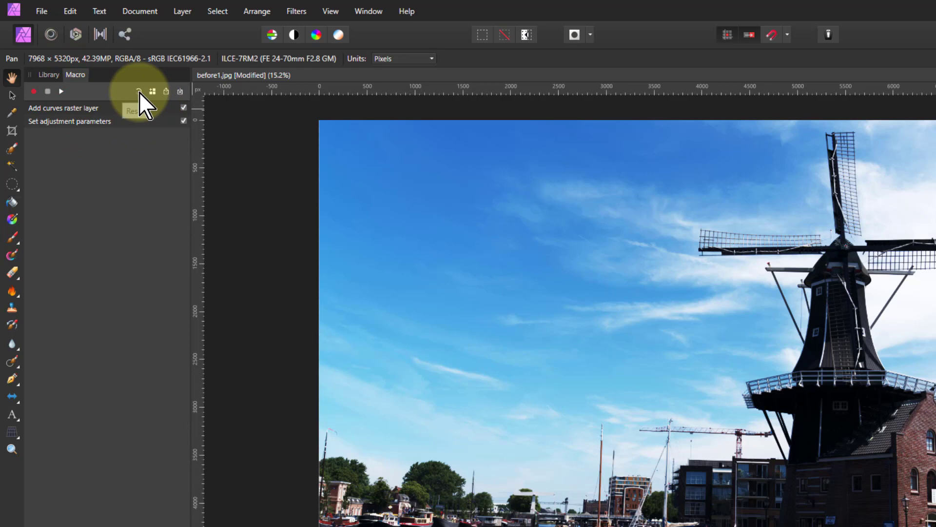
Add the recorded macro to the Library as 'ftrf' in the Playpen category
click(152, 92)
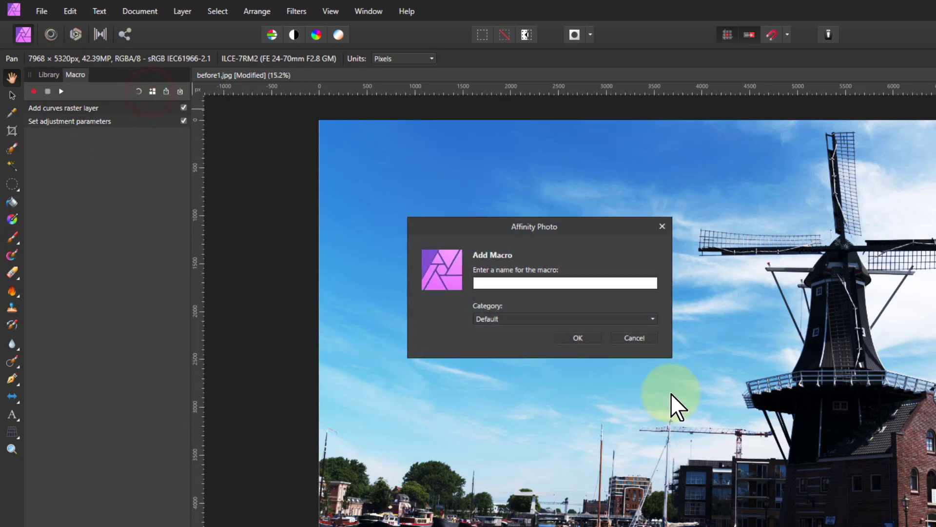
click(541, 281)
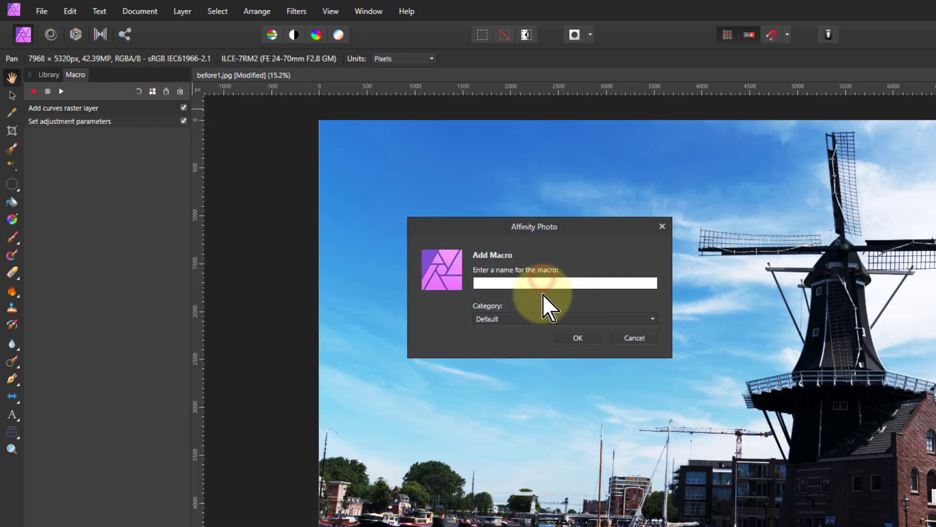
text(ftr)
key(BackSpace)
key(BackSpace)
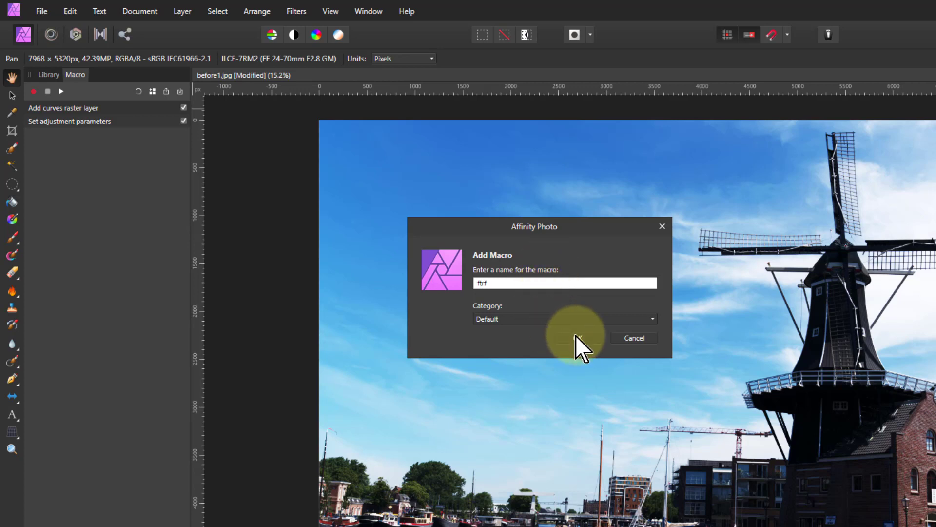
click(516, 320)
click(501, 348)
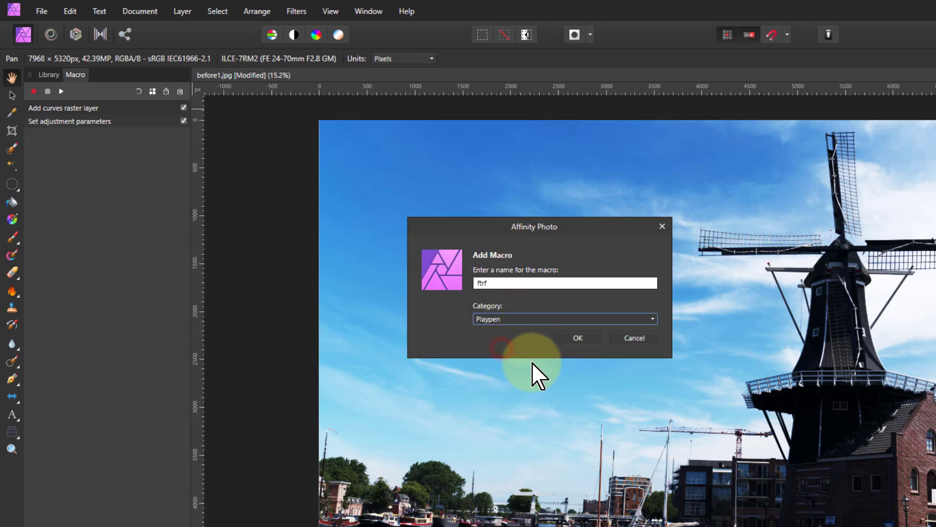
click(573, 341)
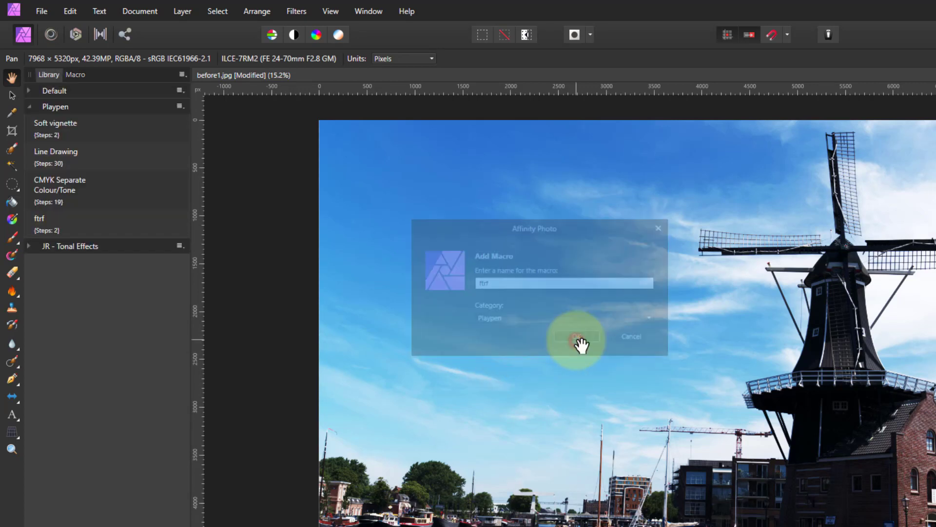
Delete the 'ftrf' macro from Playpen using its right-click Delete Macro option
click(58, 219)
right_click(57, 219)
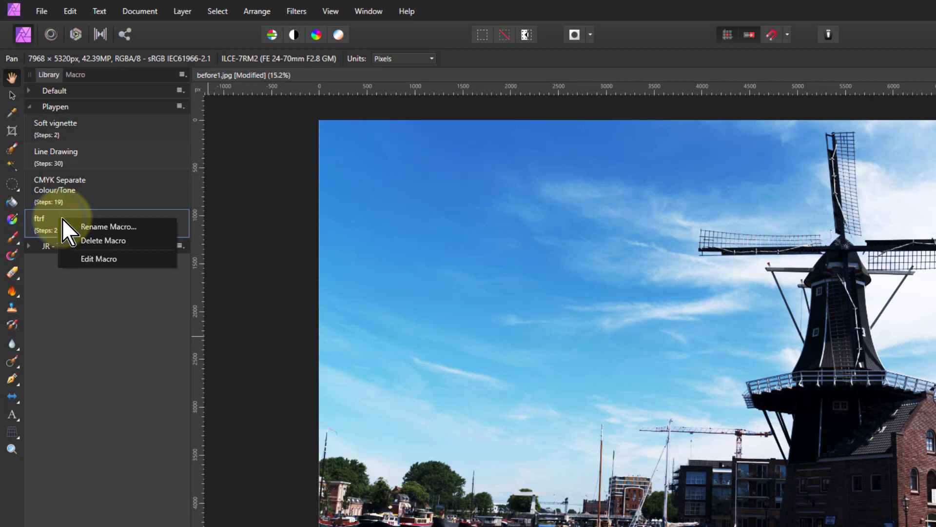
click(92, 242)
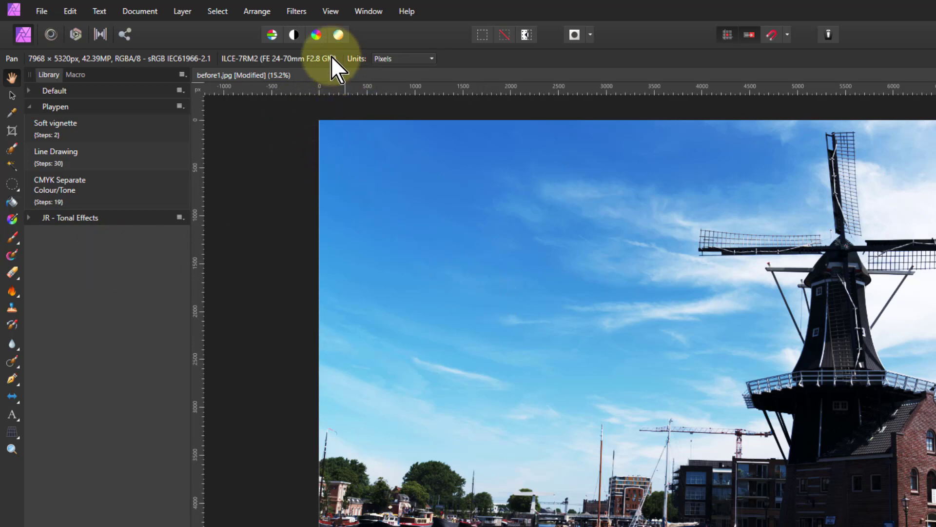
Open the Affinity Forum's Resources section and browse its shared topics, like shortcut cheat sheets
click(405, 11)
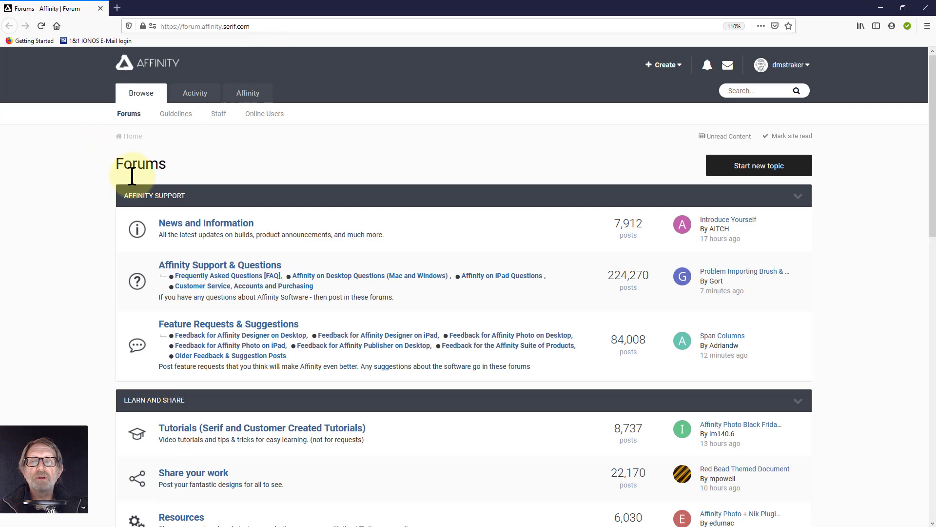
scroll(215, 300, down, 5)
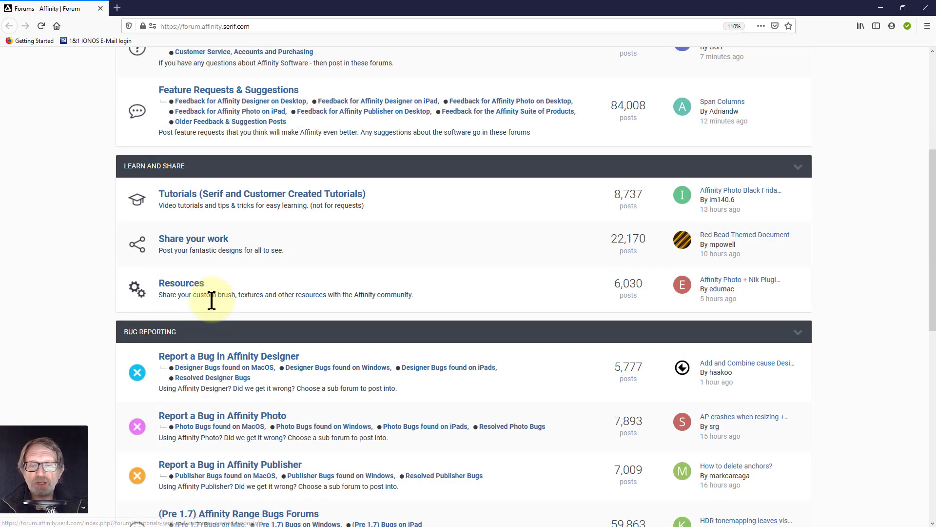
click(179, 284)
scroll(310, 334, down, 1)
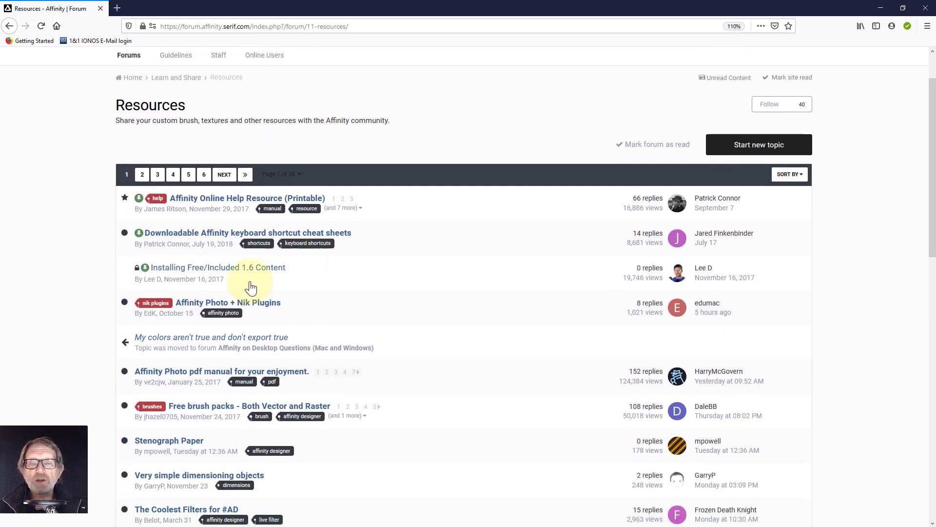
scroll(361, 372, down, 1)
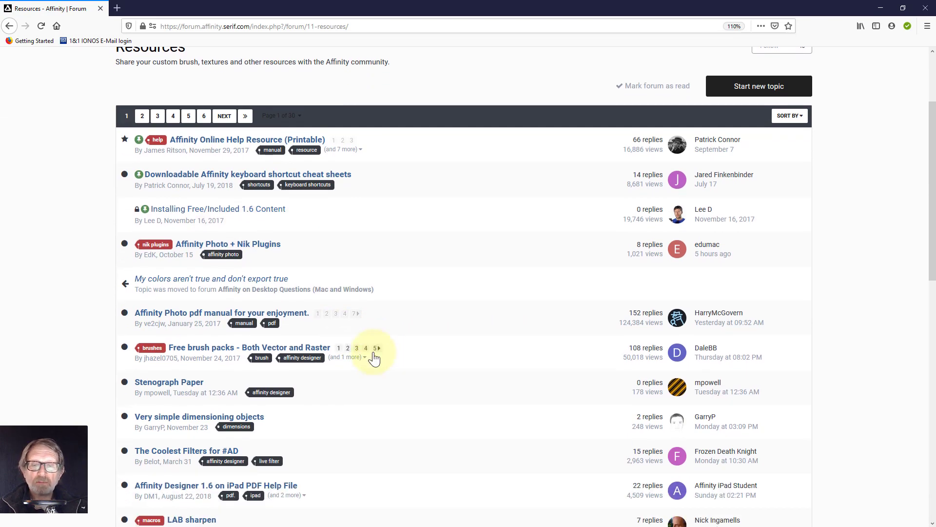
scroll(698, 141, up, 2)
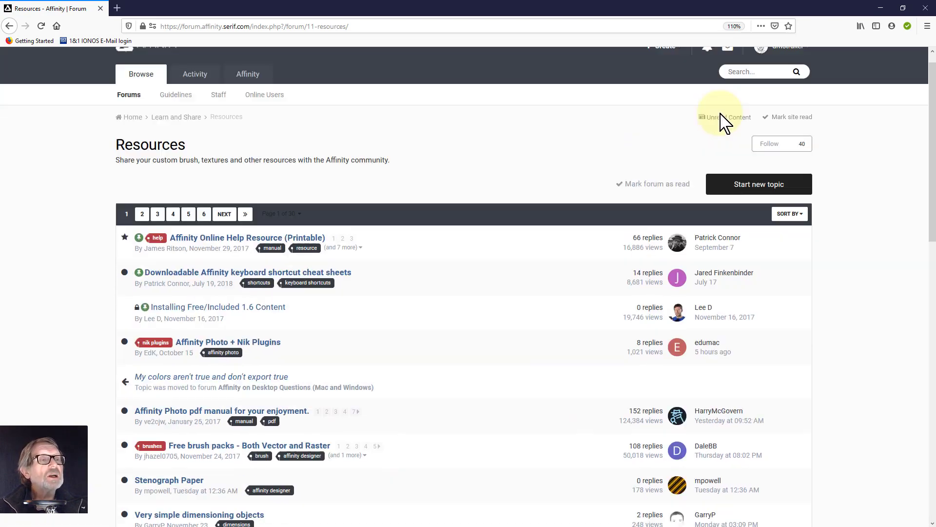
Search the Affinity Forum for 'free macro' and browse the 219 results
click(740, 93)
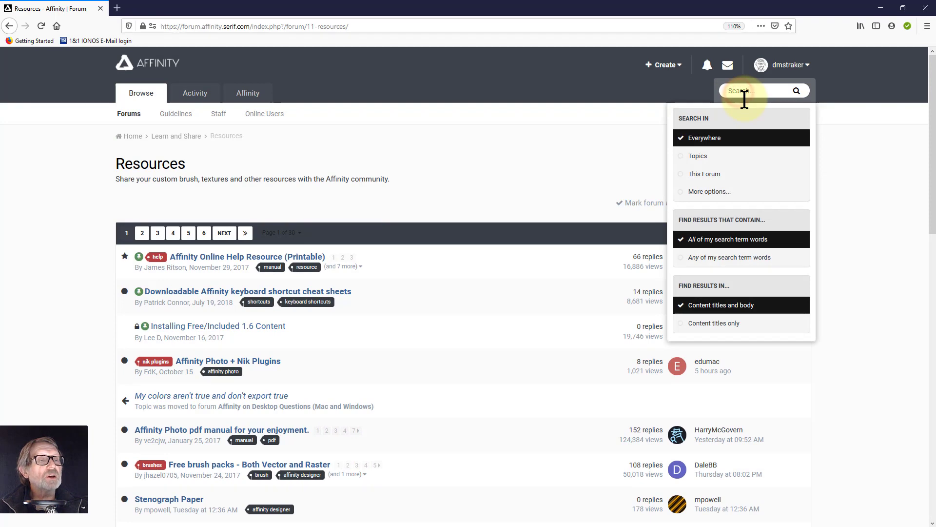
text(free)
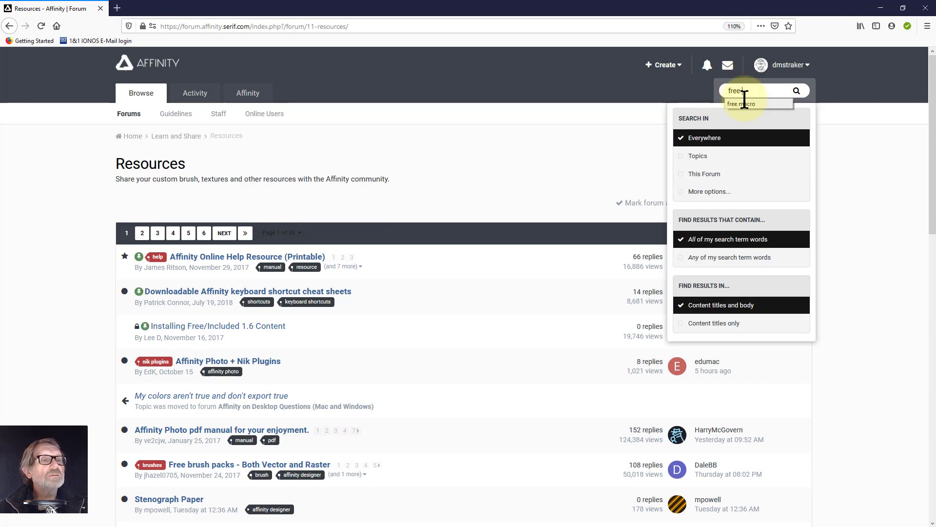
text( macro)
key(Return)
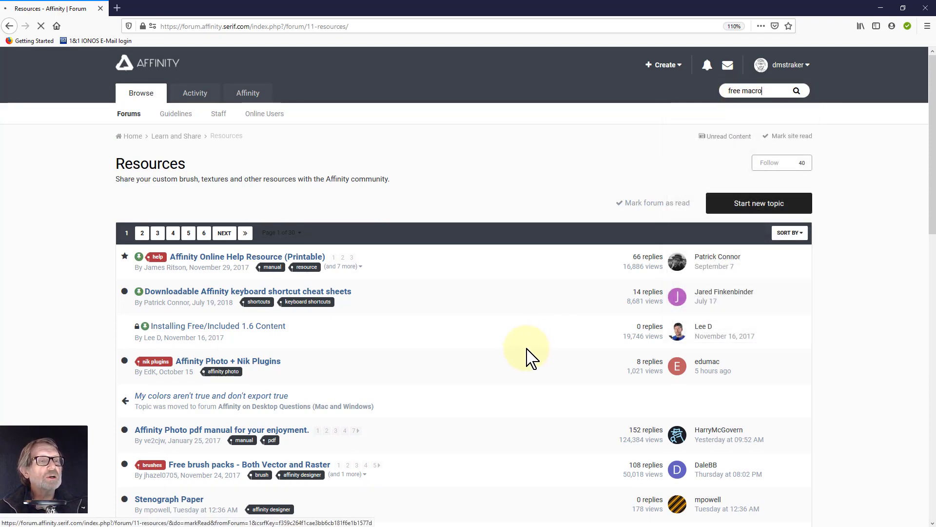
scroll(255, 309, down, 4)
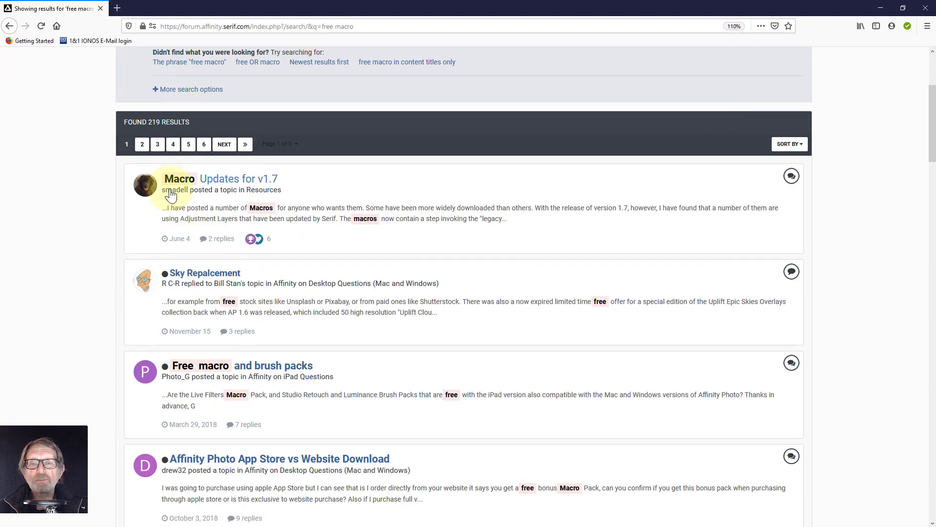